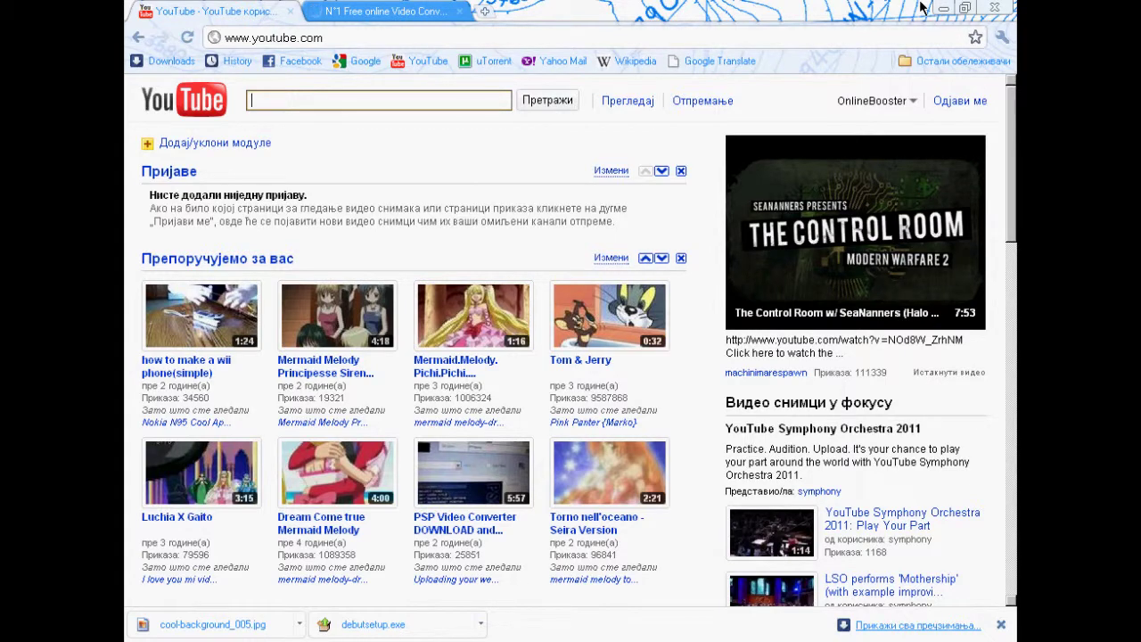
Search YouTube for 'finger eleven paralyzer' and open the Finger Eleven - Paralyzer video.
{"action": "type", "text": "finger e"}
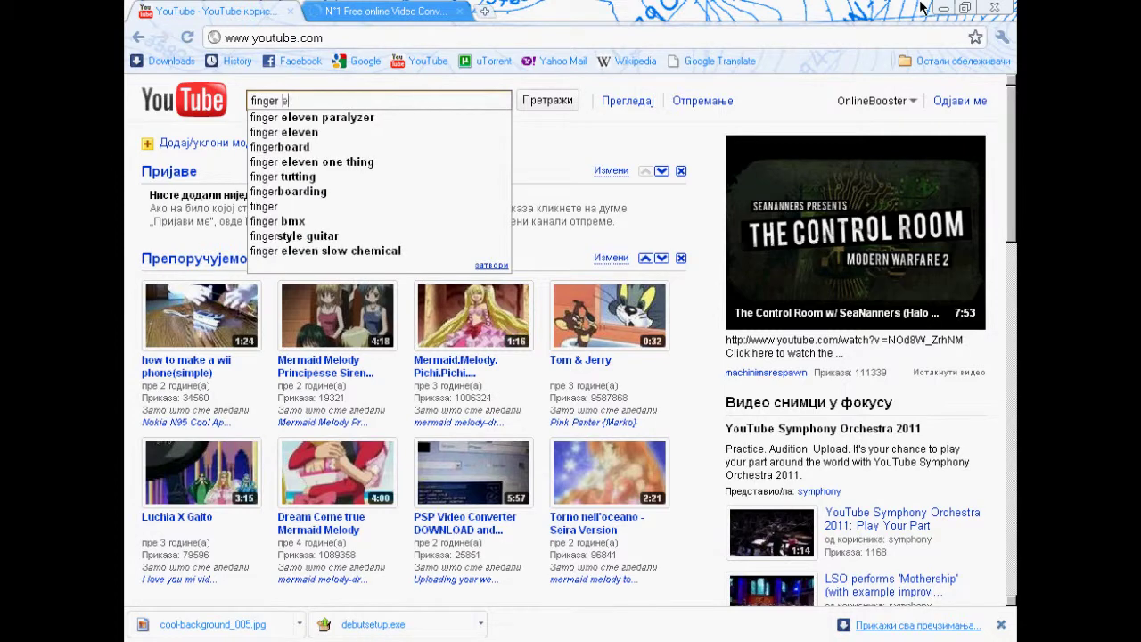
{"action": "type", "text": "lvev"}
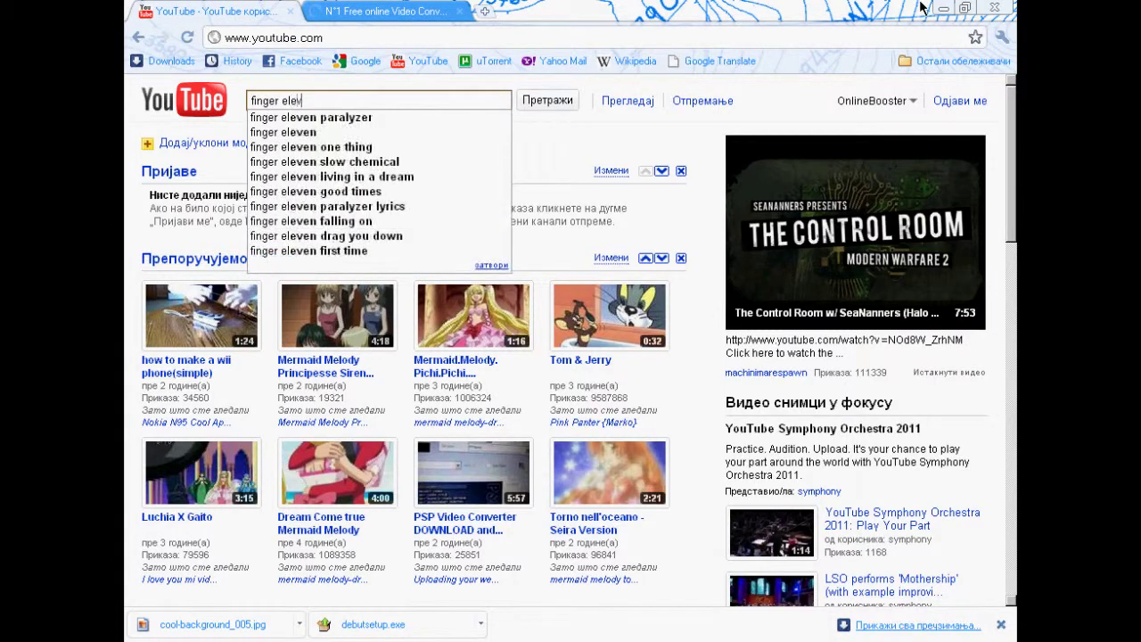
{"action": "type", "text": "en paralyzer"}
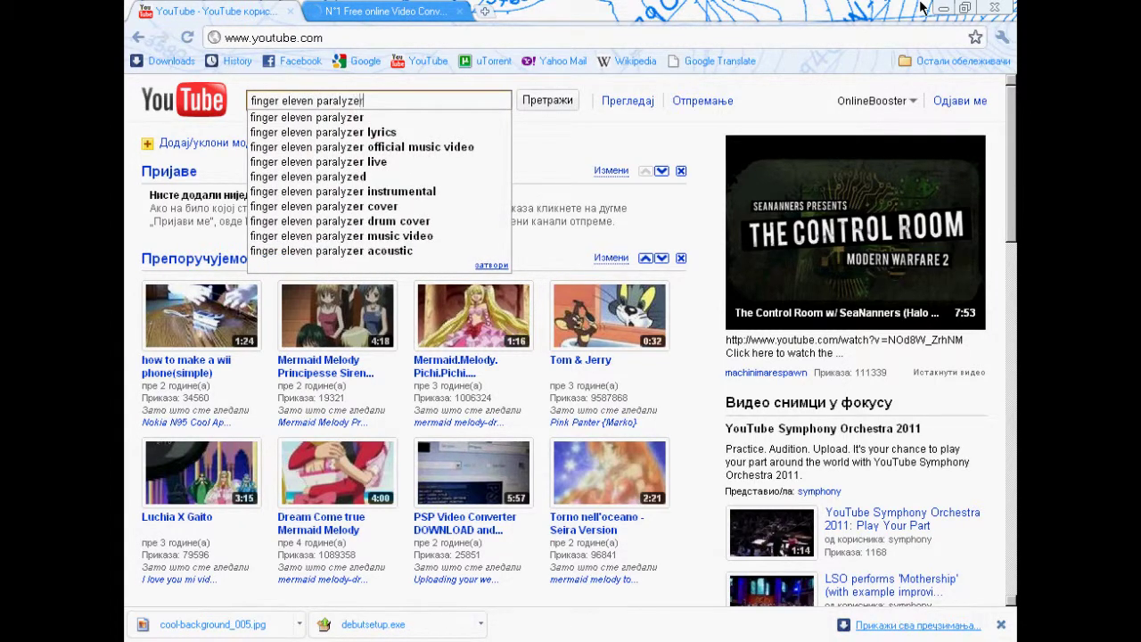
{"action": "key", "text": "Return"}
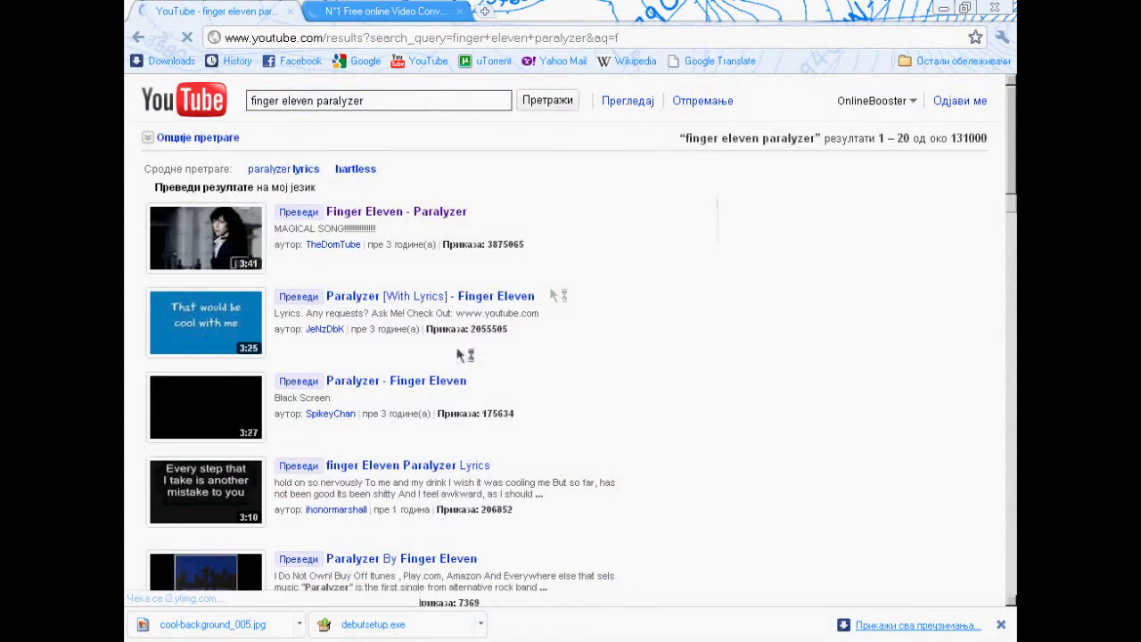
{"action": "left_click", "coordinate": [443, 217]}
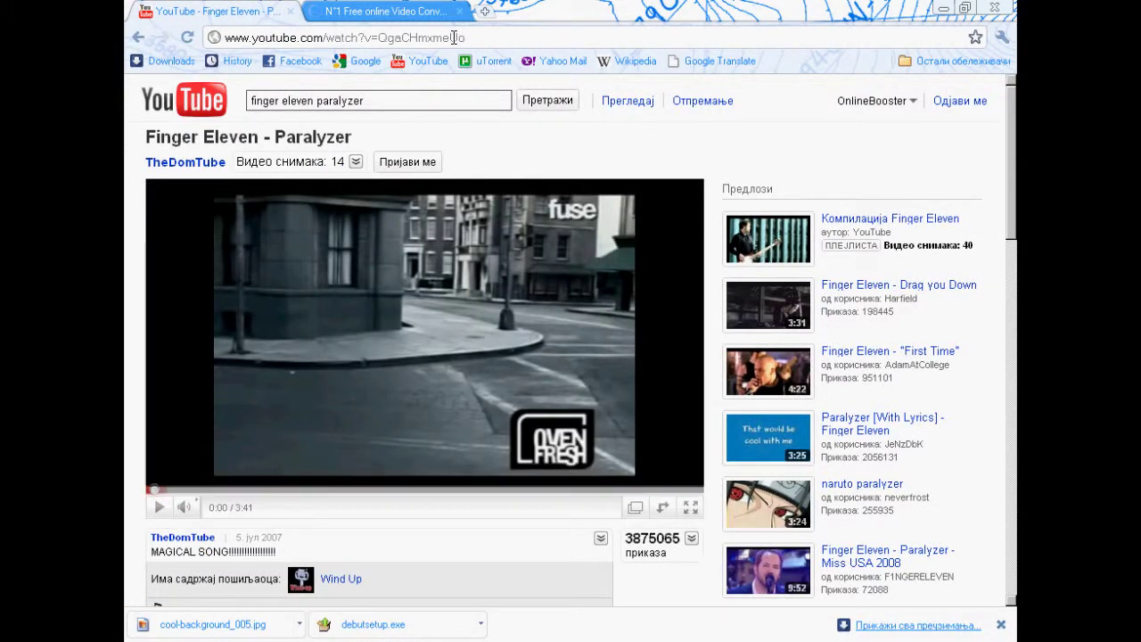
Copy the Paralyzer video's URL from the browser address bar with Копирај.
{"action": "left_click", "coordinate": [404, 38]}
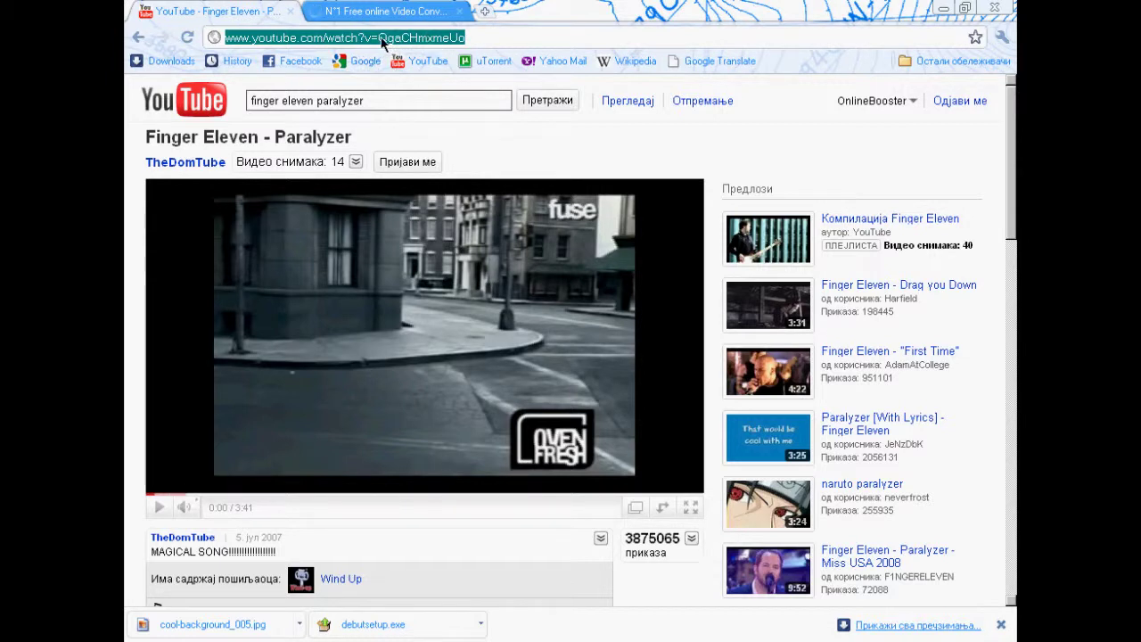
{"action": "right_click", "coordinate": [396, 43]}
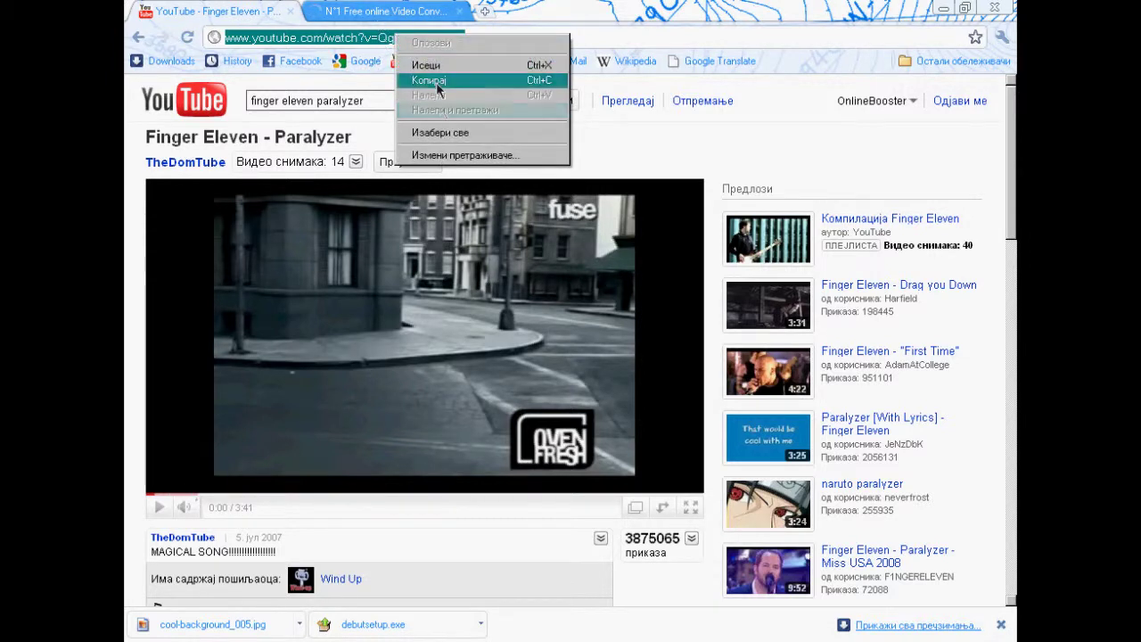
{"action": "left_click", "coordinate": [435, 80]}
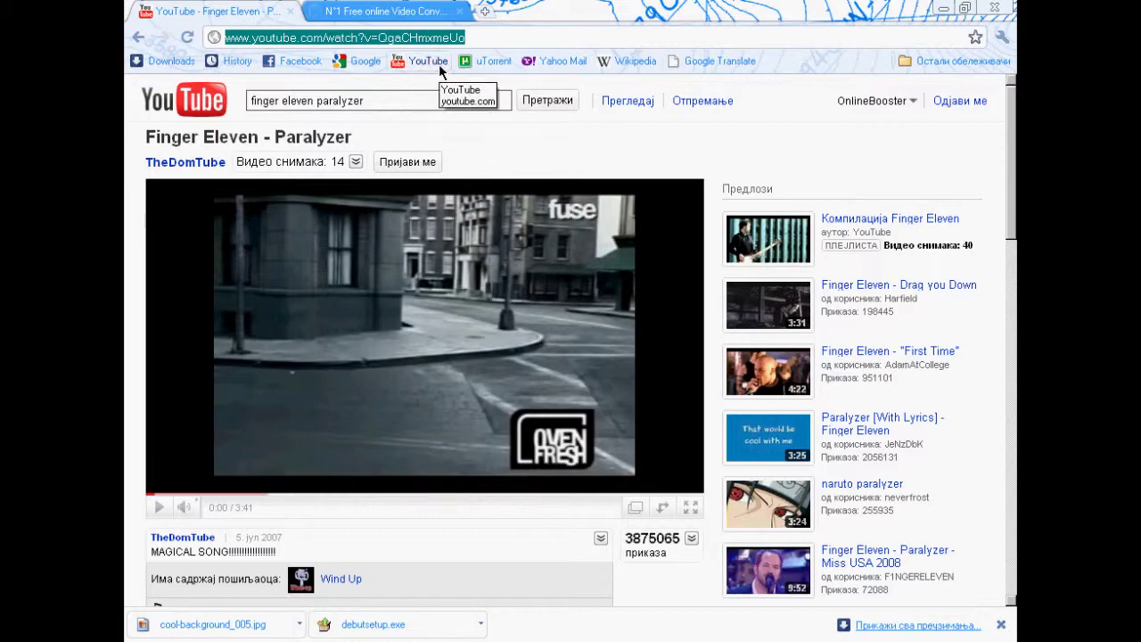
On OnlineVideoConverter.com, open the Audio Converter page and focus its empty URL field.
{"action": "left_click", "coordinate": [383, 11]}
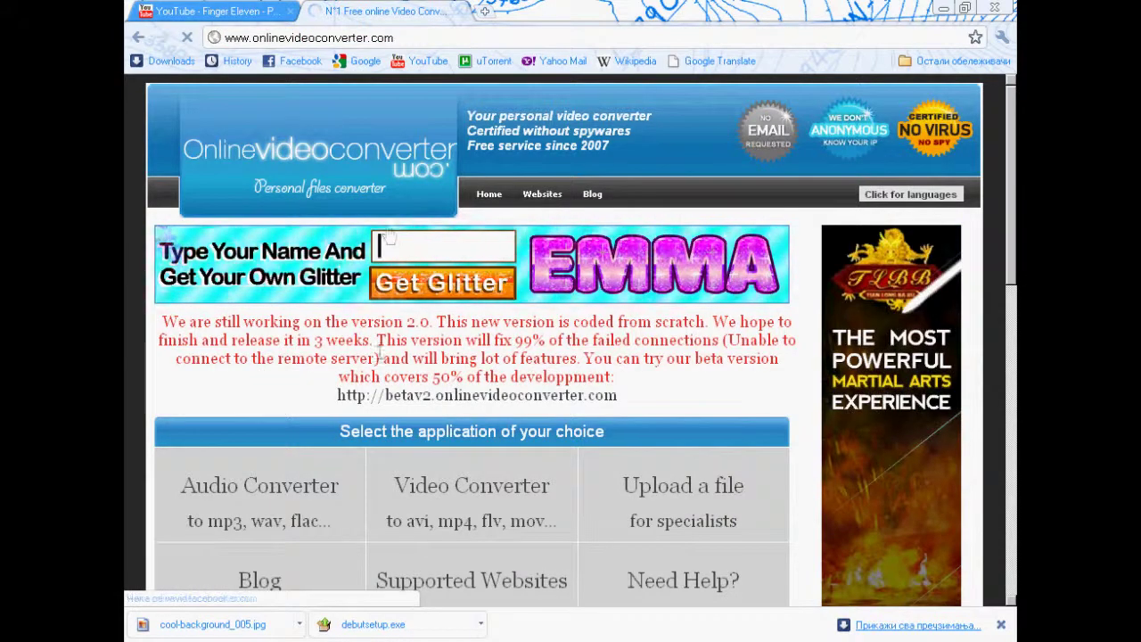
{"action": "scroll", "coordinate": [379, 353], "scroll_direction": "down", "scroll_amount": 4}
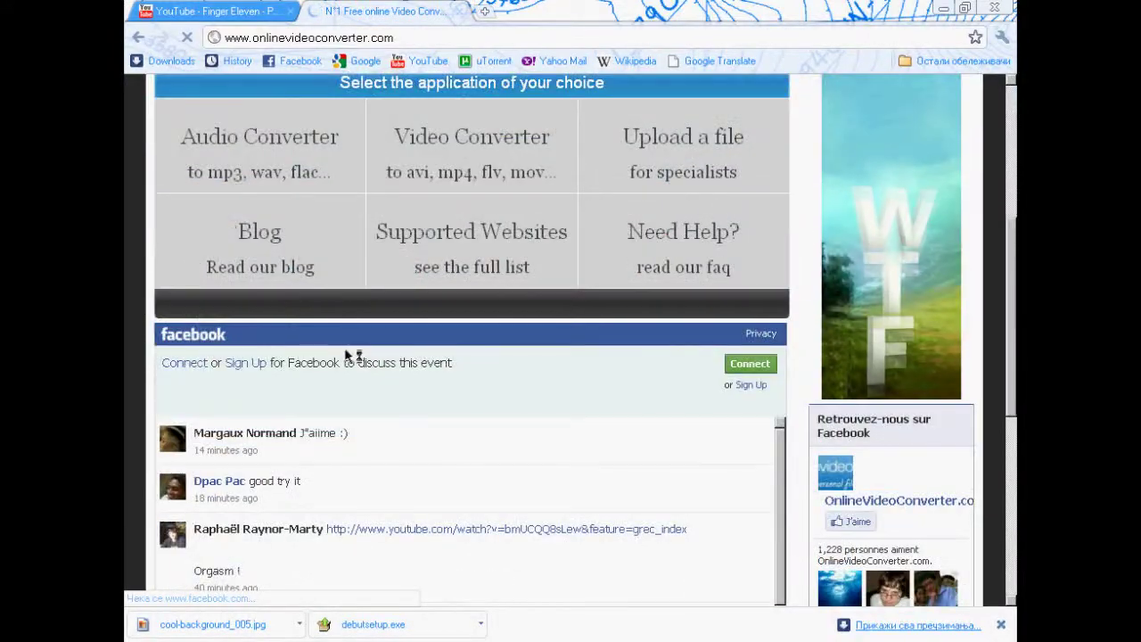
{"action": "scroll", "coordinate": [350, 352], "scroll_direction": "up", "scroll_amount": 4}
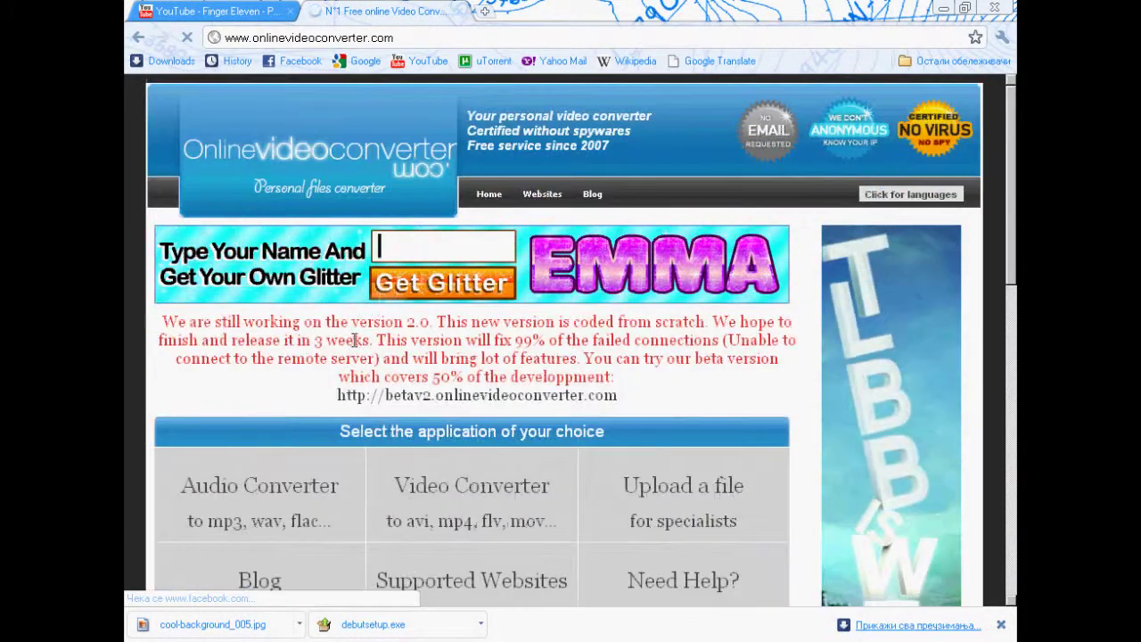
{"action": "scroll", "coordinate": [355, 339], "scroll_direction": "down", "scroll_amount": 2}
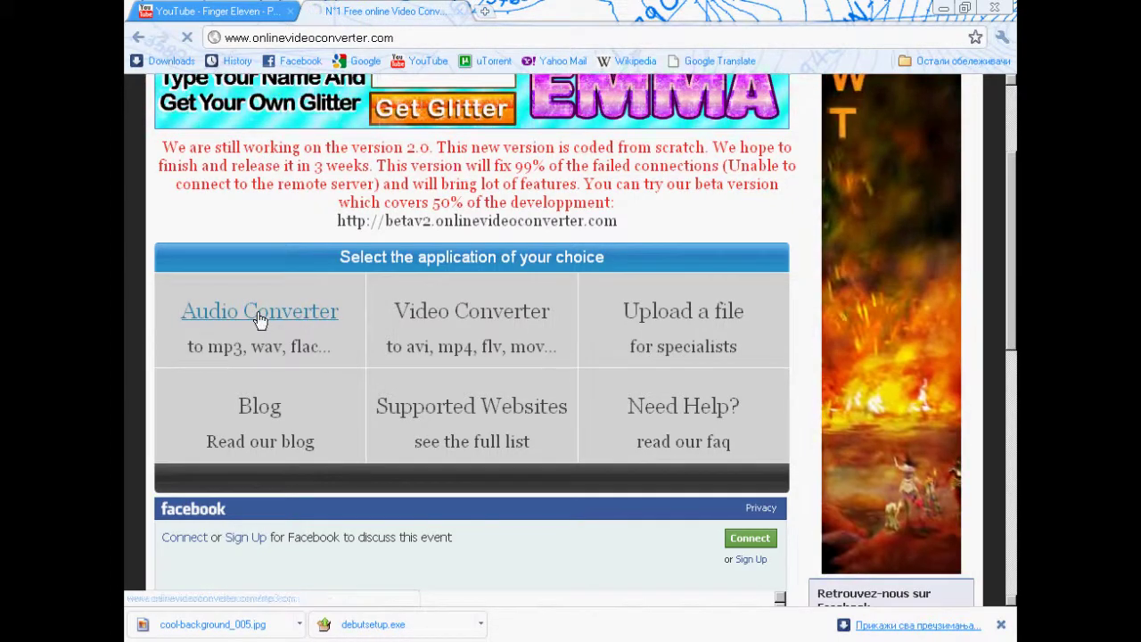
{"action": "left_click", "coordinate": [259, 314]}
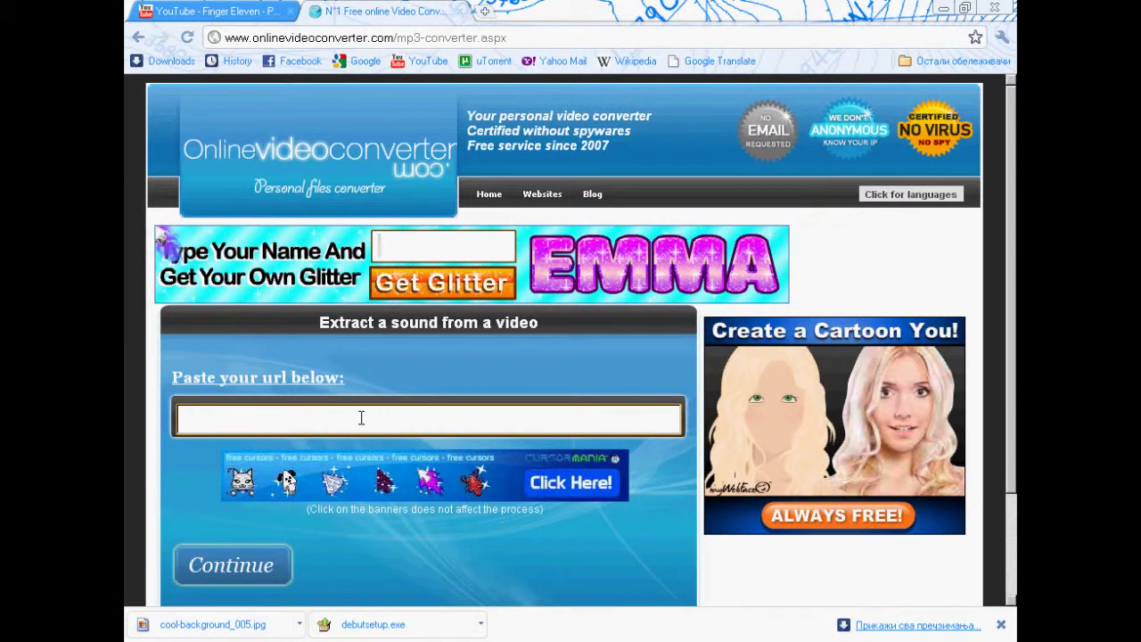
{"action": "left_click", "coordinate": [306, 415]}
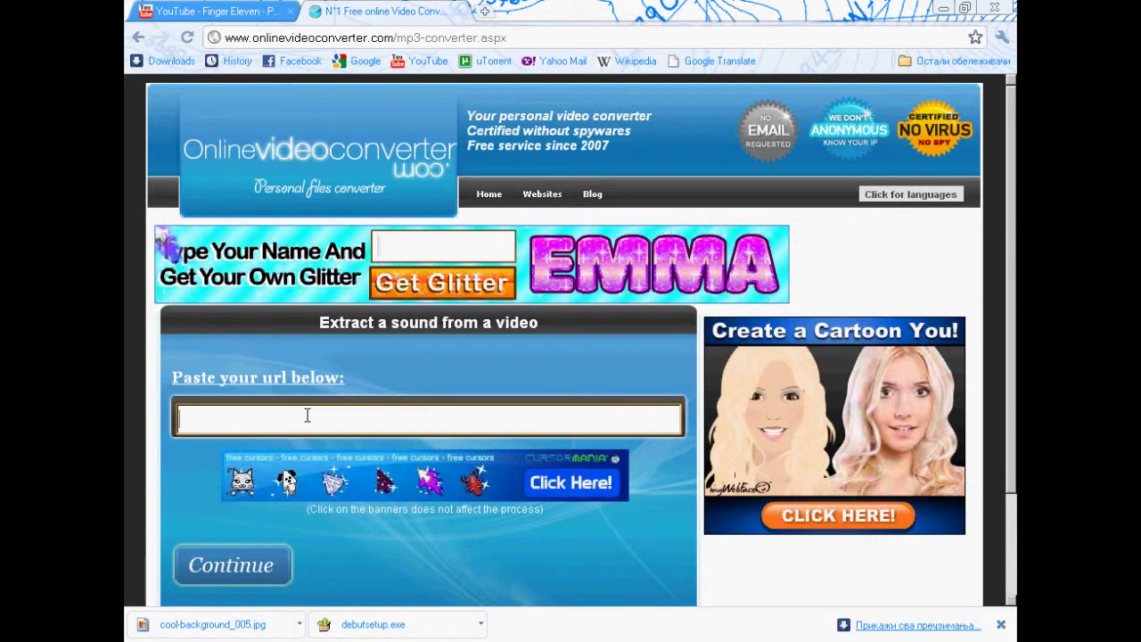
Paste the YouTube video's URL into the converter and continue to the audio format options.
{"action": "right_click", "coordinate": [294, 415]}
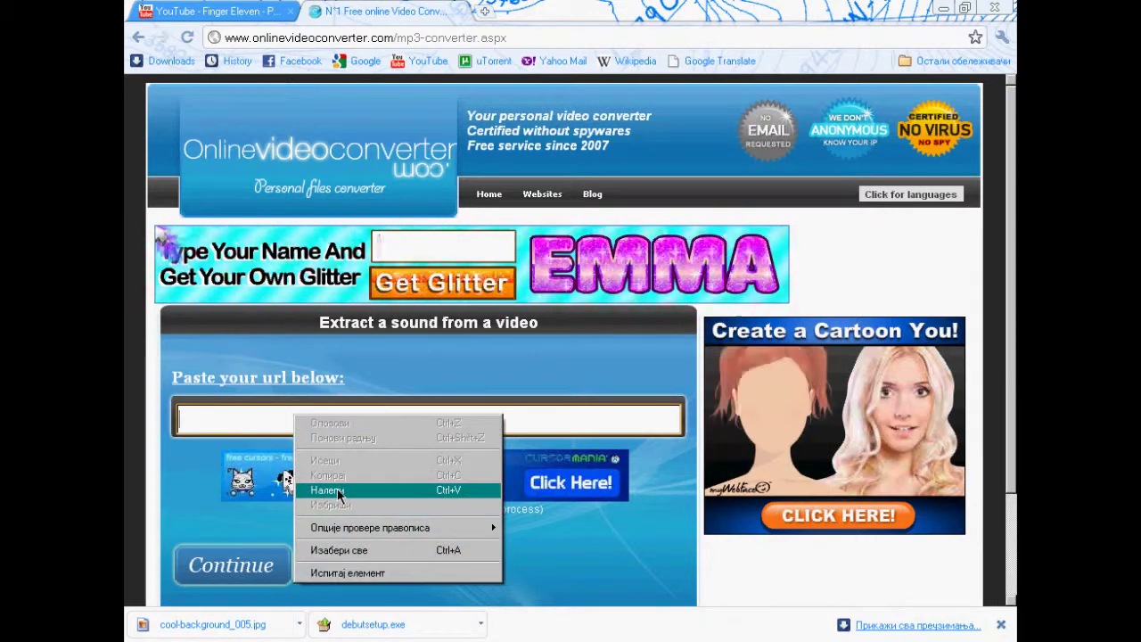
{"action": "left_click", "coordinate": [328, 490]}
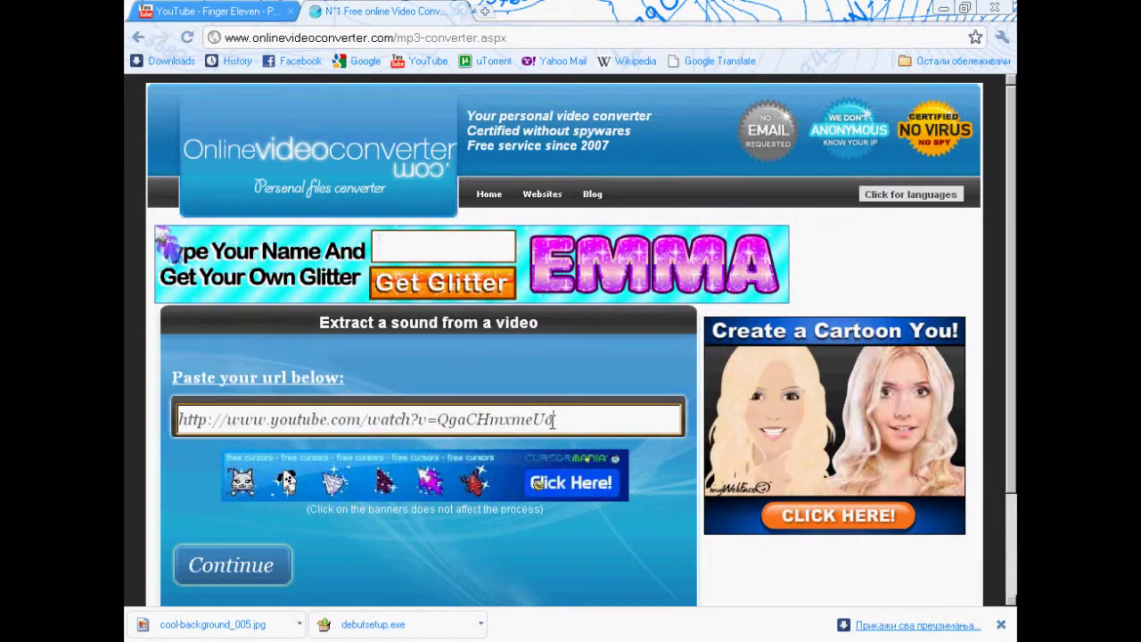
{"action": "left_click", "coordinate": [267, 570]}
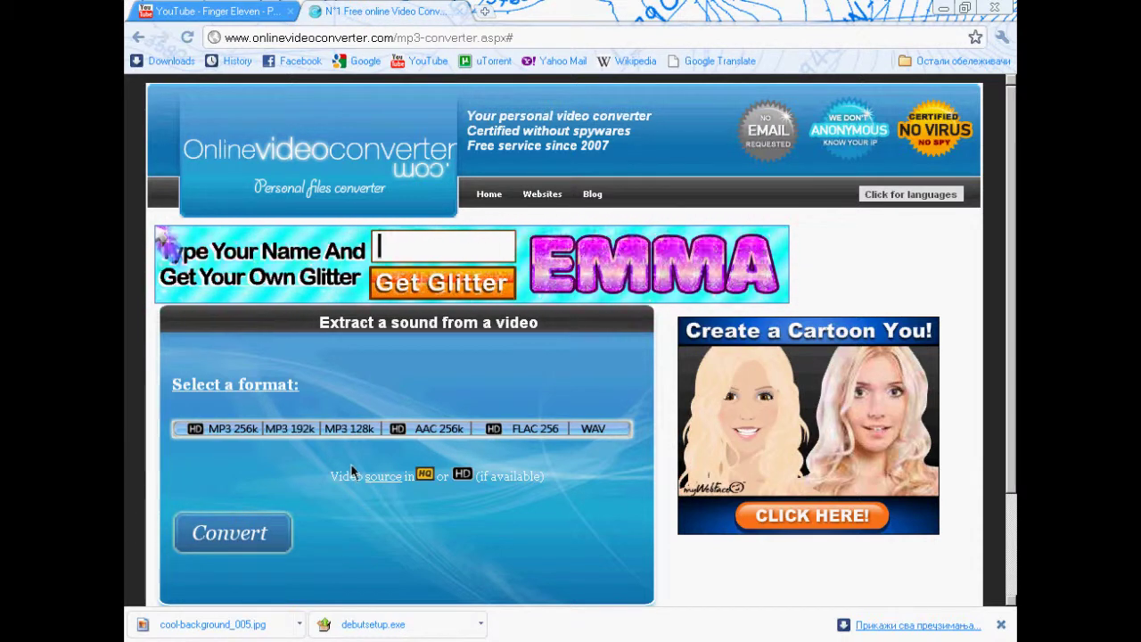
Start converting Finger Eleven Paralyzer to audio and clear a stray text selection.
{"action": "left_click", "coordinate": [250, 535]}
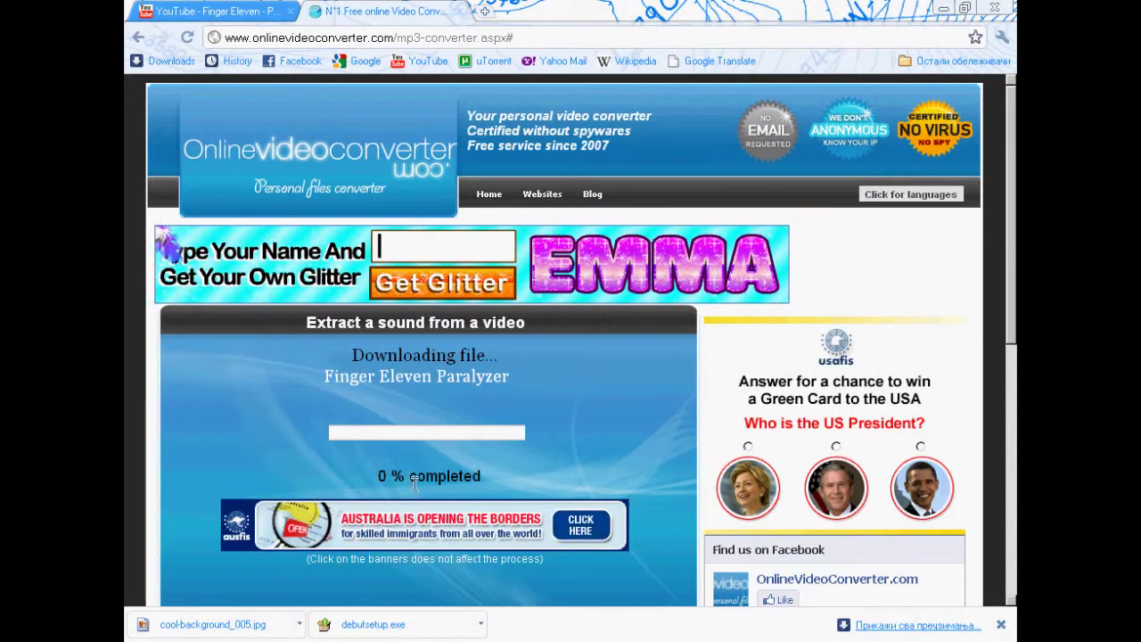
{"action": "left_click_drag", "start_coordinate": [411, 476], "coordinate": [522, 479]}
{"action": "left_click", "coordinate": [519, 472]}
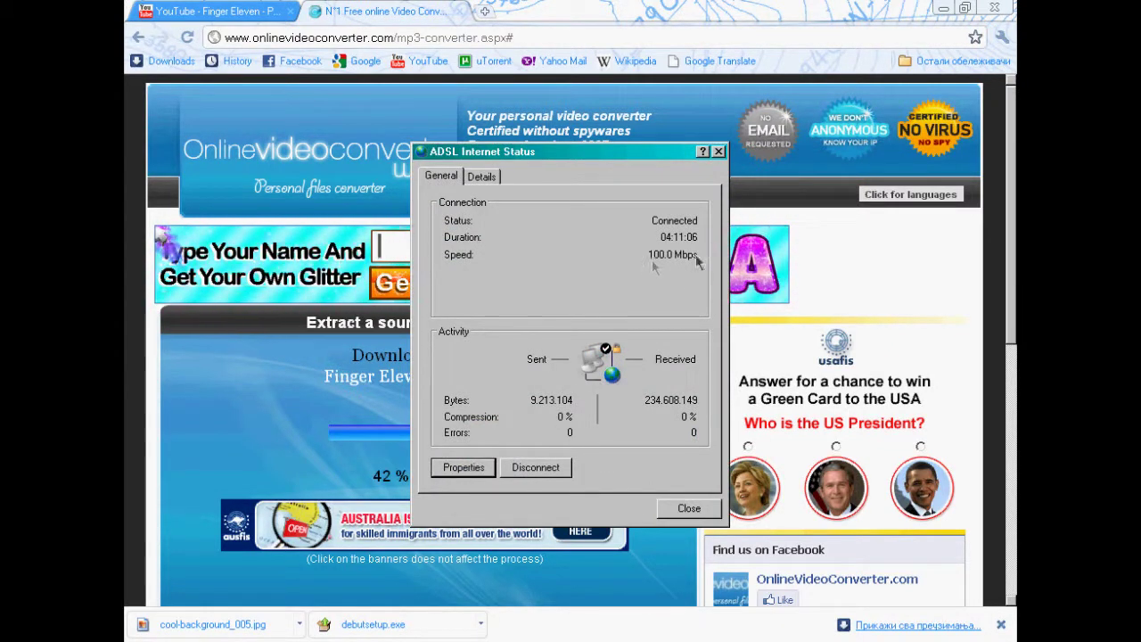
{"action": "left_click", "coordinate": [688, 508]}
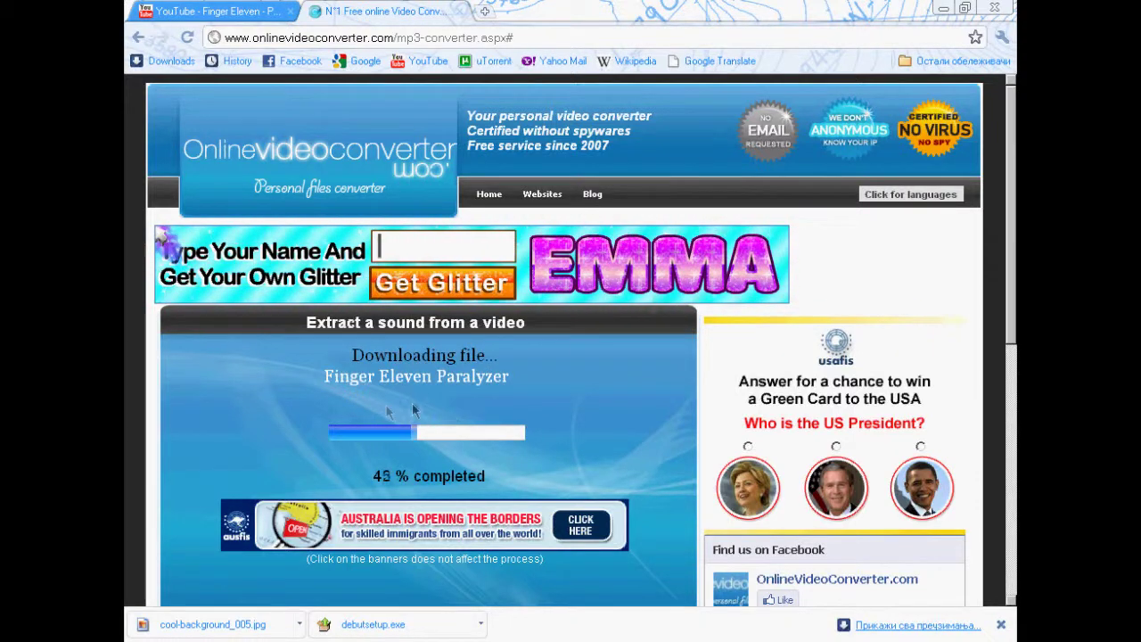
{"action": "left_click_drag", "start_coordinate": [356, 355], "coordinate": [508, 356]}
{"action": "right_click", "coordinate": [509, 357]}
{"action": "left_click", "coordinate": [538, 431]}
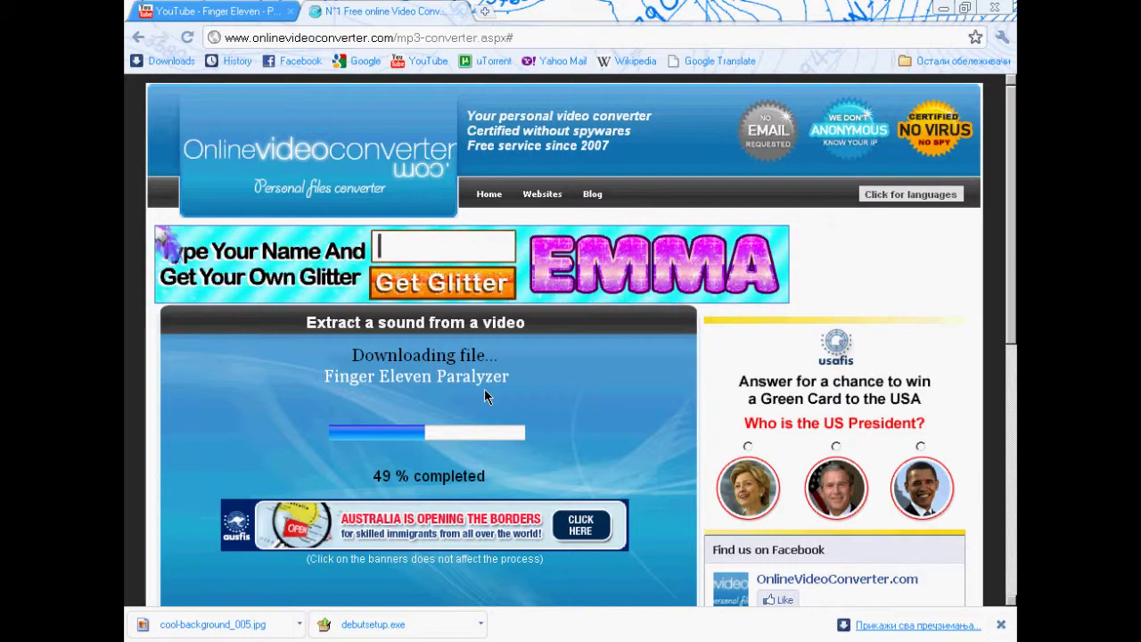
{"action": "scroll", "coordinate": [374, 508], "scroll_direction": "down", "scroll_amount": 2}
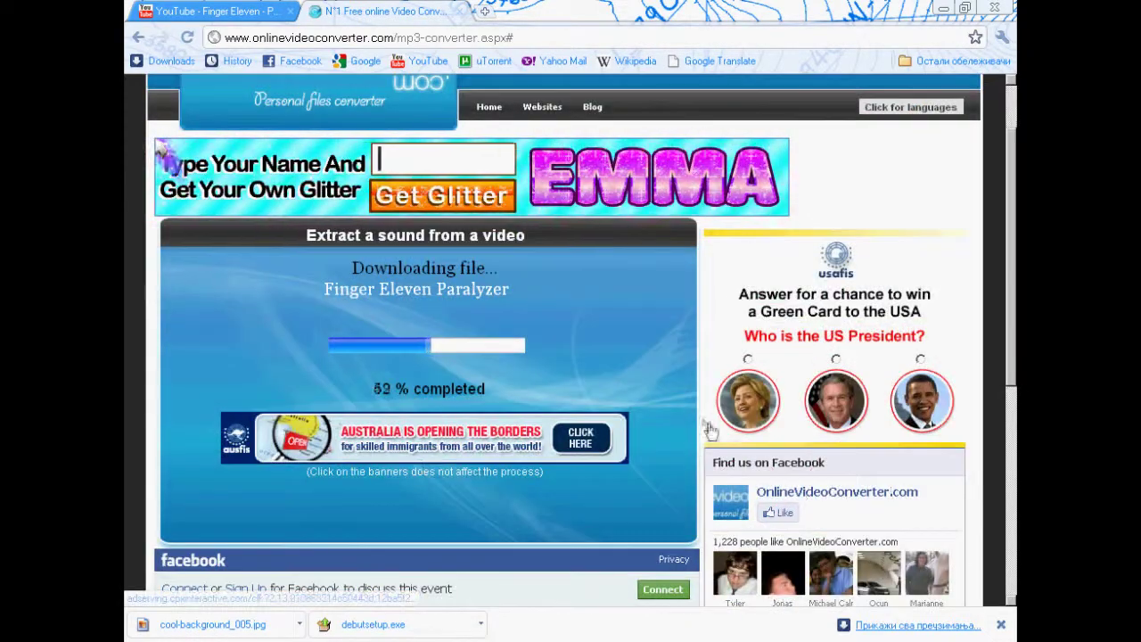
{"action": "scroll", "coordinate": [931, 397], "scroll_direction": "down", "scroll_amount": 5}
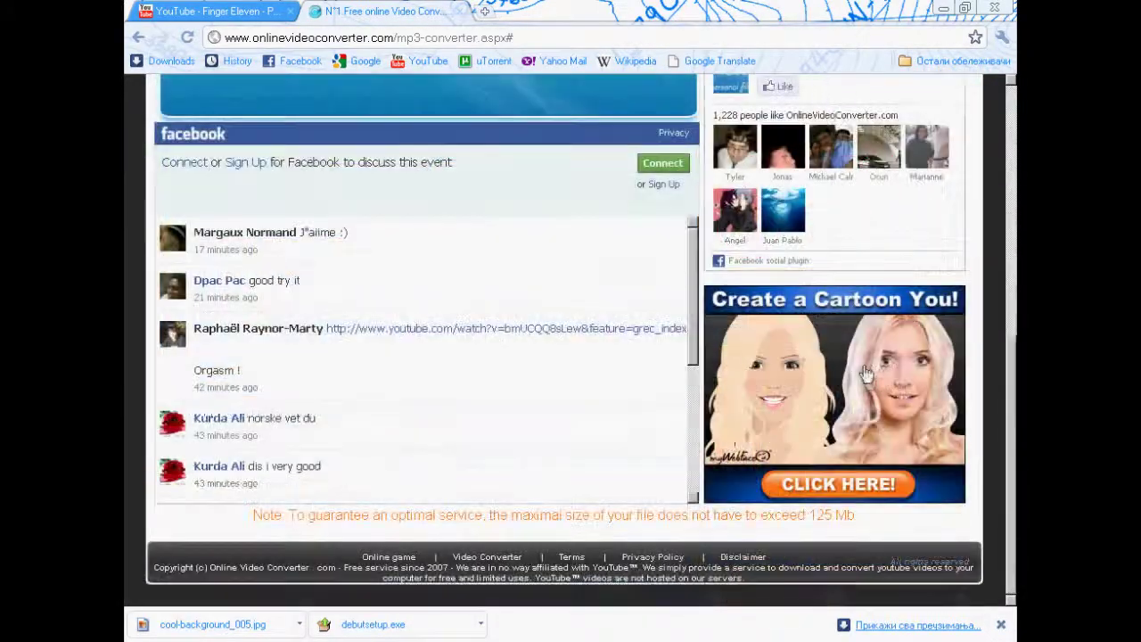
{"action": "scroll", "coordinate": [878, 389], "scroll_direction": "up", "scroll_amount": 6}
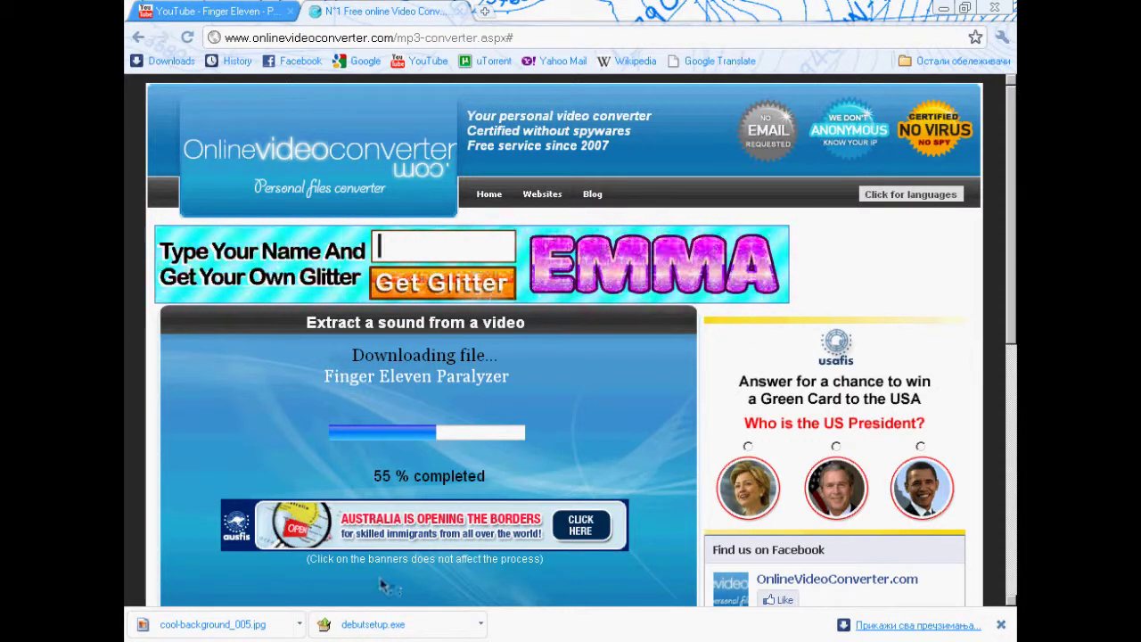
{"action": "left_click_drag", "start_coordinate": [309, 559], "coordinate": [552, 567]}
{"action": "left_click", "coordinate": [552, 567]}
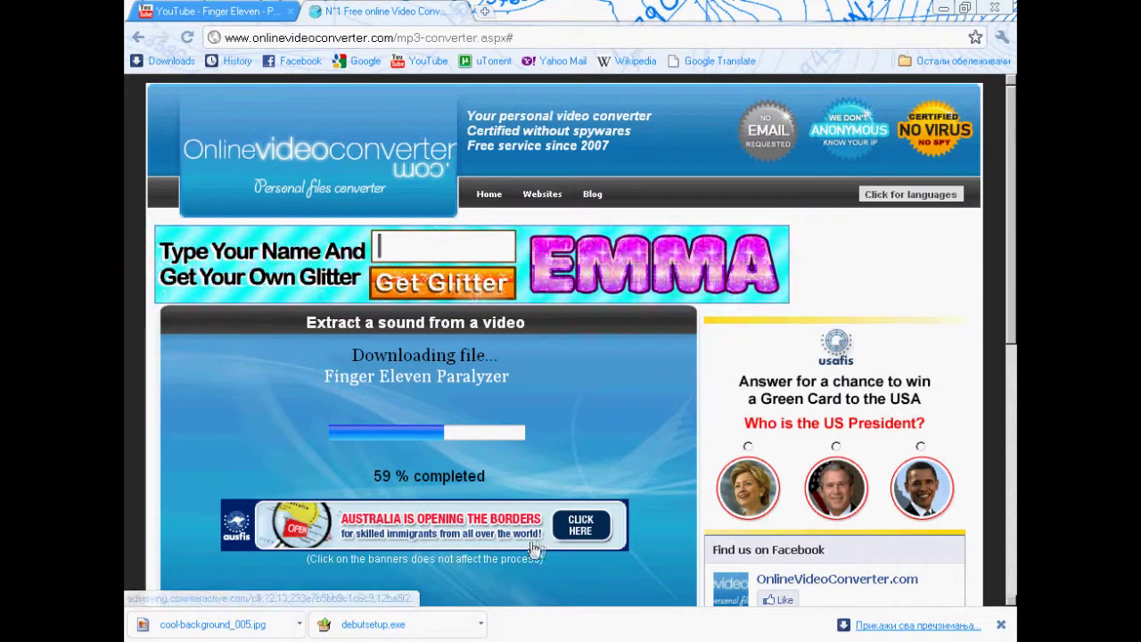
{"action": "double_click", "coordinate": [417, 479]}
{"action": "left_click", "coordinate": [491, 475]}
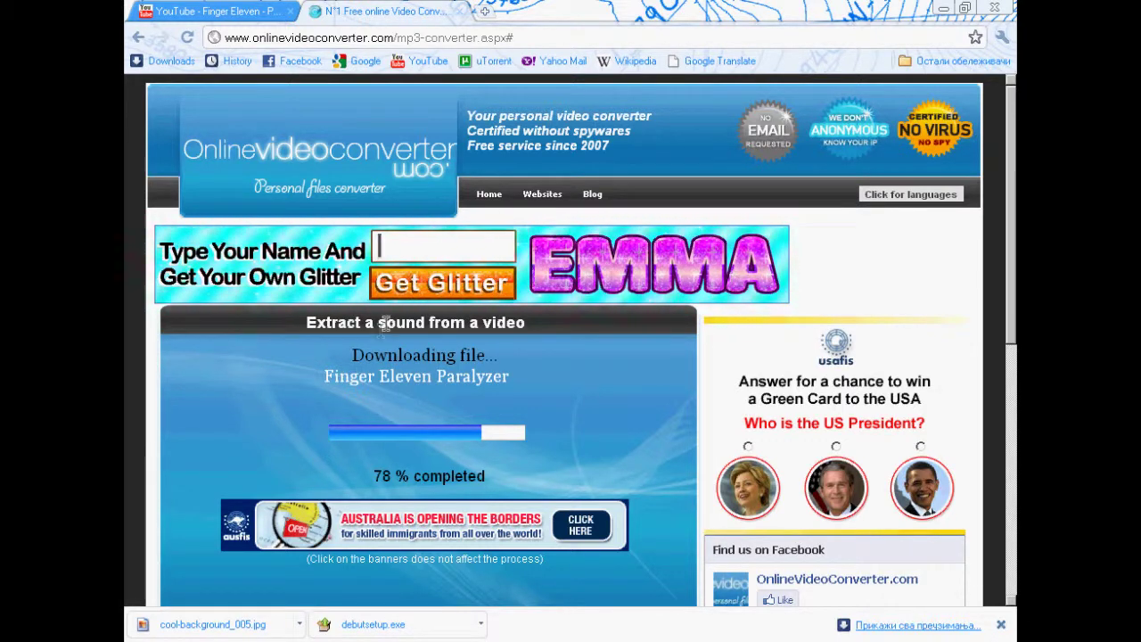
{"action": "scroll", "coordinate": [661, 377], "scroll_direction": "down", "scroll_amount": 2}
{"action": "scroll", "coordinate": [630, 368], "scroll_direction": "down", "scroll_amount": 1}
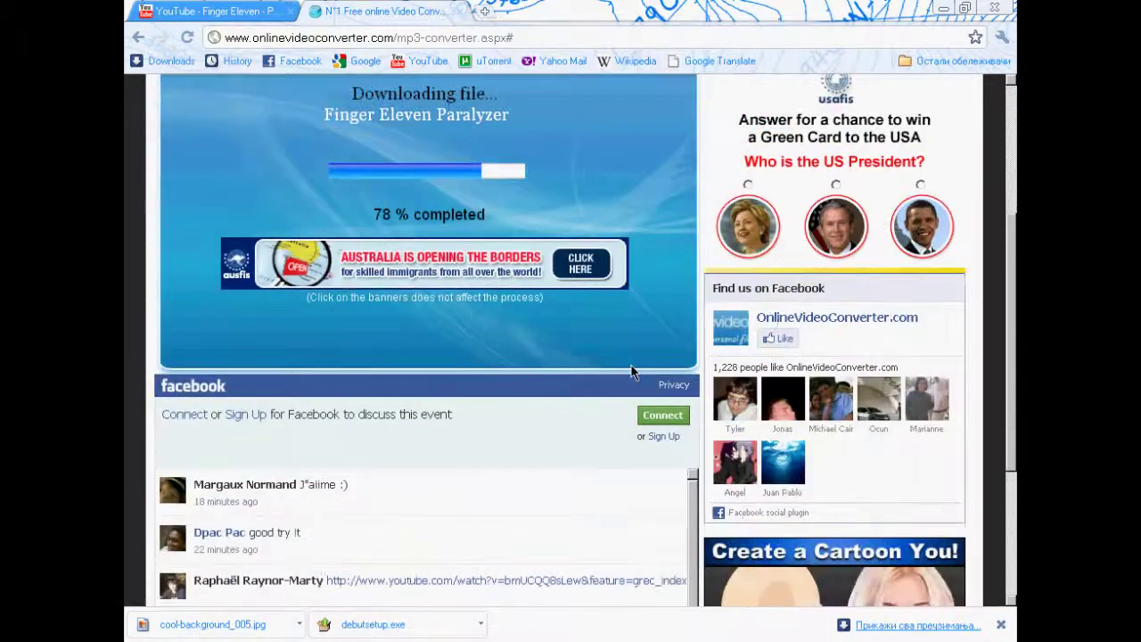
{"action": "scroll", "coordinate": [630, 371], "scroll_direction": "down", "scroll_amount": 5}
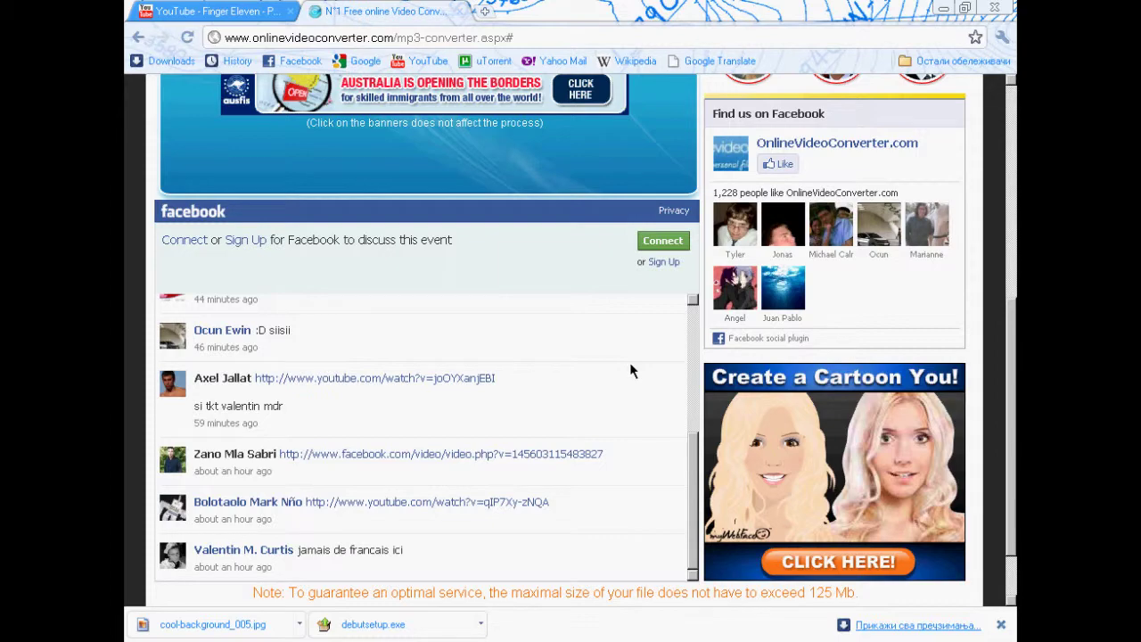
{"action": "scroll", "coordinate": [629, 370], "scroll_direction": "up", "scroll_amount": 5}
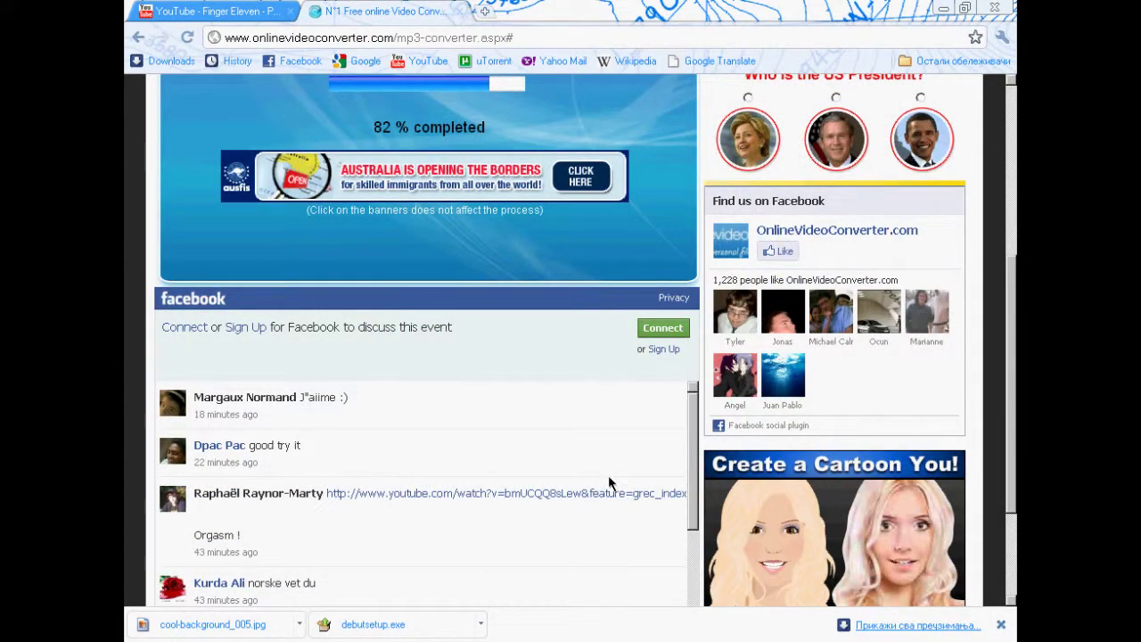
{"action": "scroll", "coordinate": [609, 478], "scroll_direction": "down", "scroll_amount": 4}
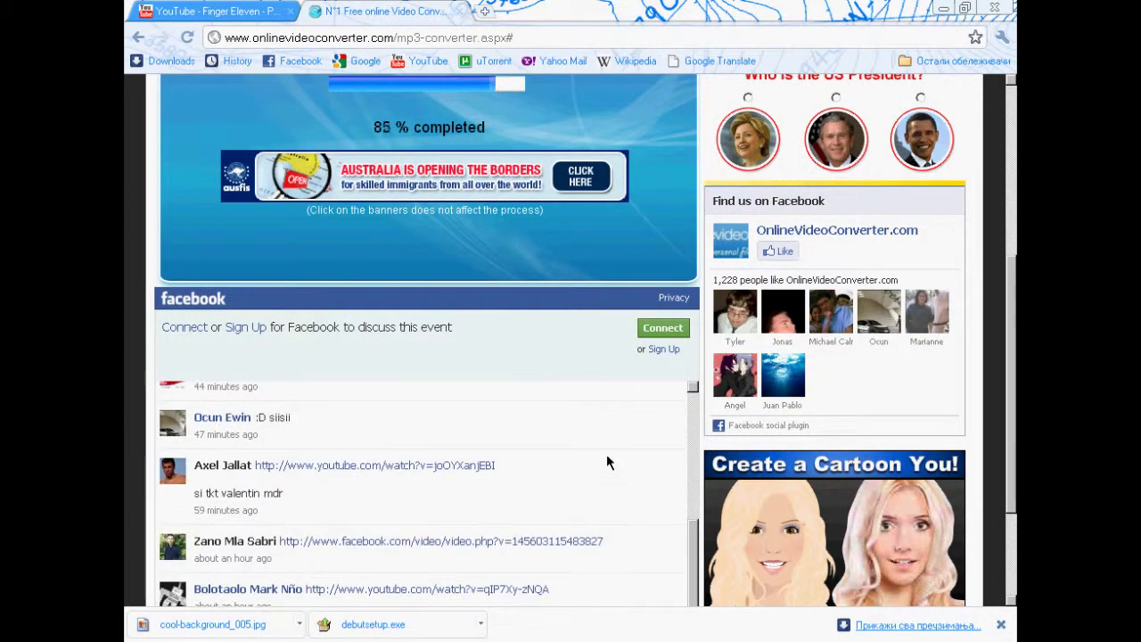
{"action": "scroll", "coordinate": [606, 462], "scroll_direction": "down", "scroll_amount": 2}
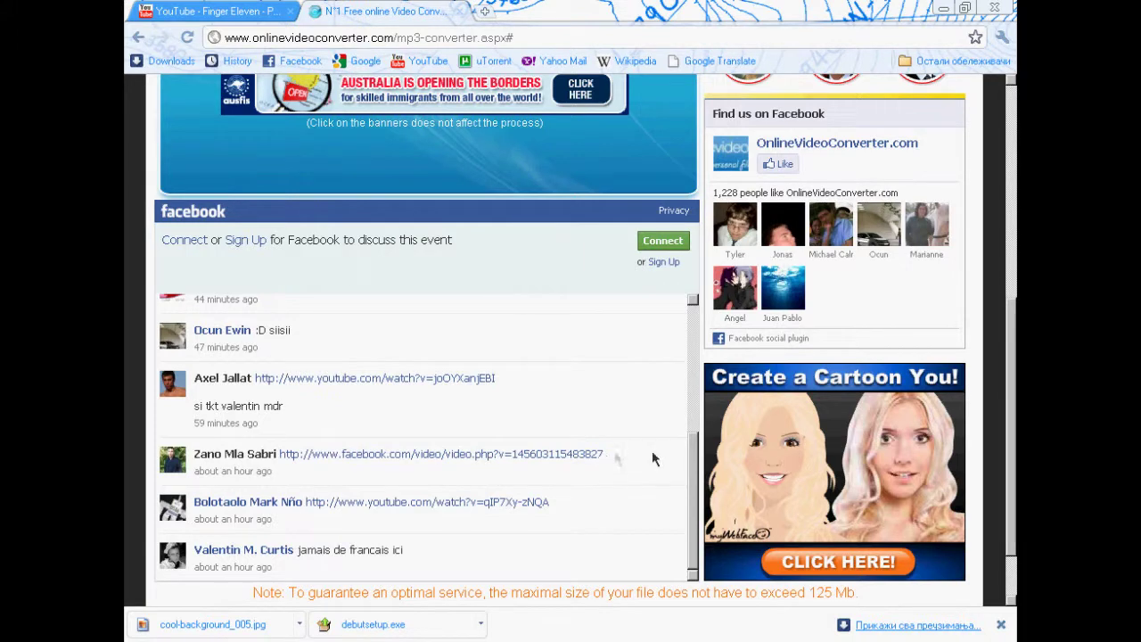
{"action": "scroll", "coordinate": [460, 426], "scroll_direction": "up", "scroll_amount": 3}
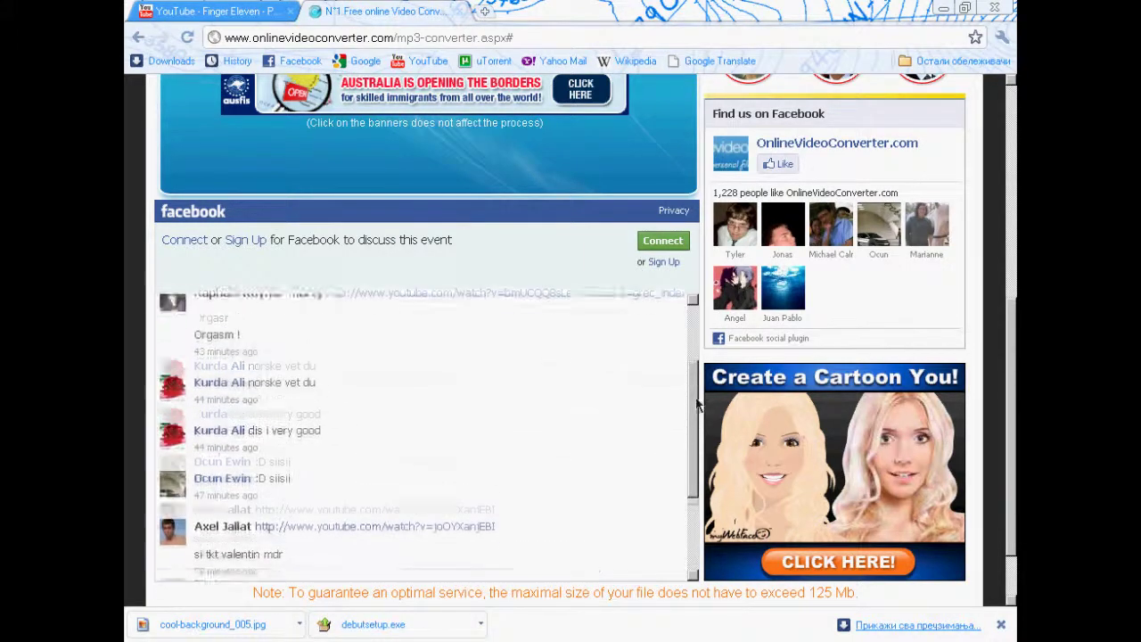
{"action": "left_click", "coordinate": [328, 447]}
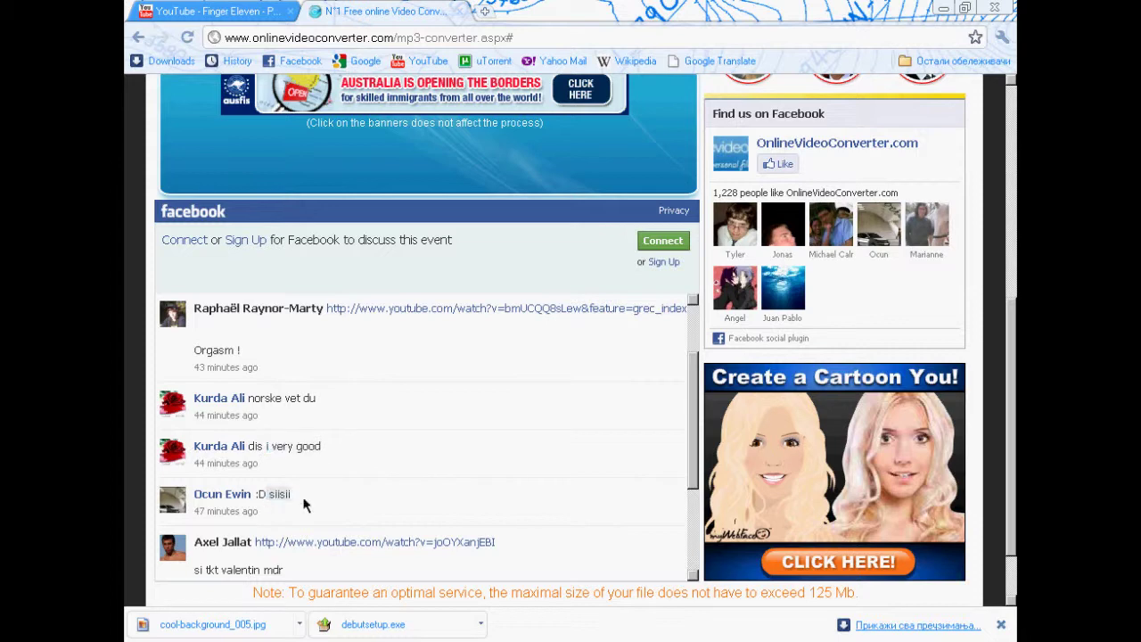
{"action": "left_click", "coordinate": [356, 406]}
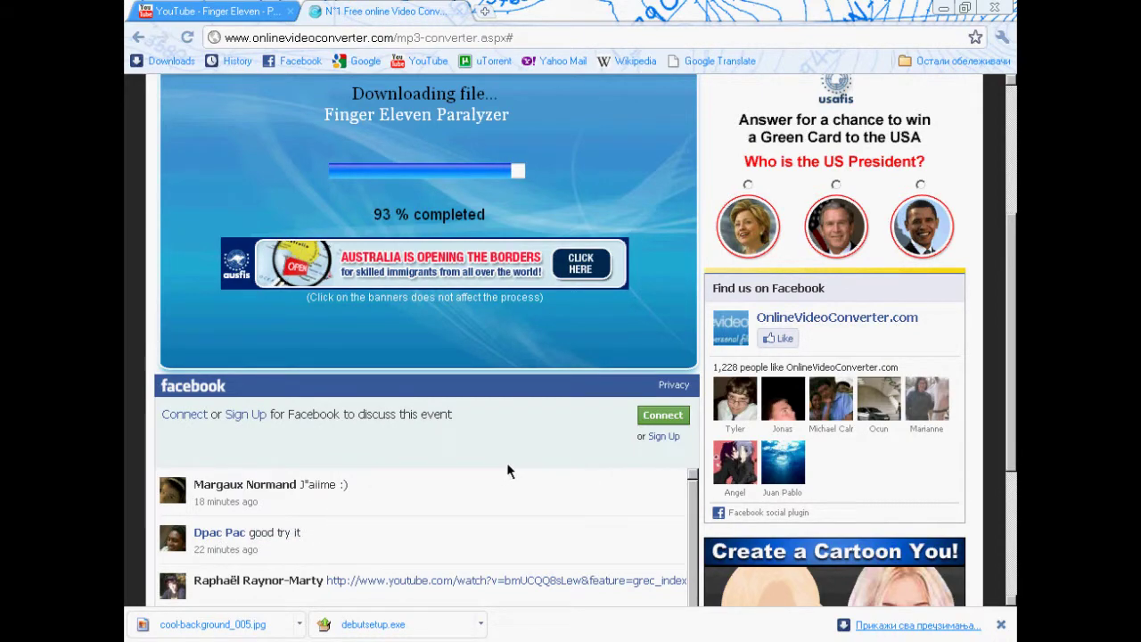
{"action": "scroll", "coordinate": [507, 470], "scroll_direction": "up", "scroll_amount": 2}
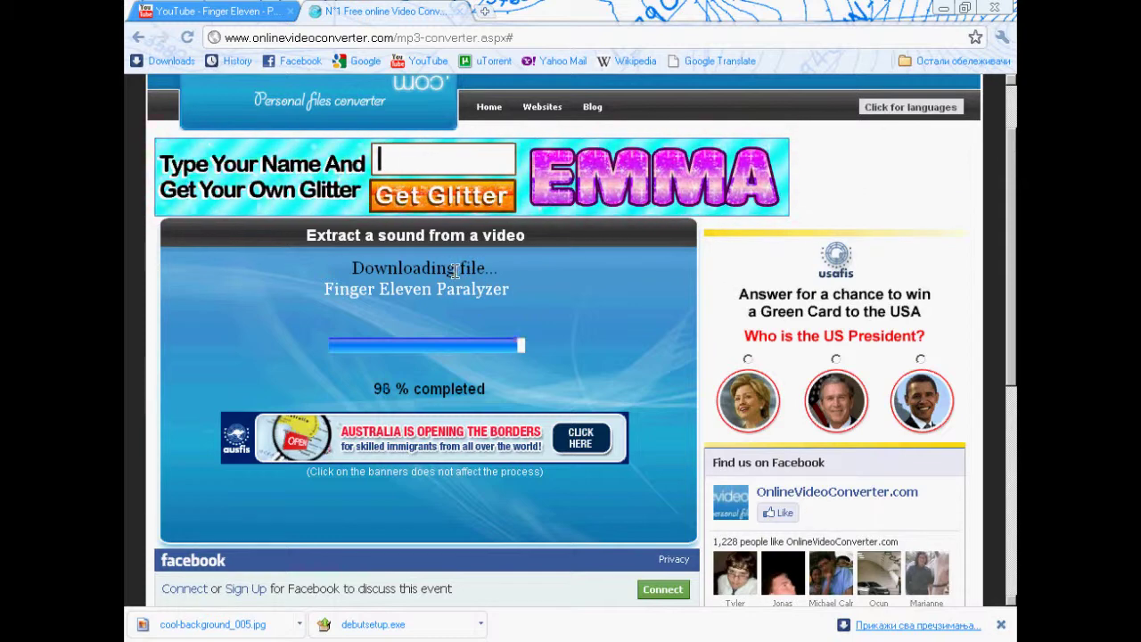
{"action": "scroll", "coordinate": [450, 354], "scroll_direction": "up", "scroll_amount": 1}
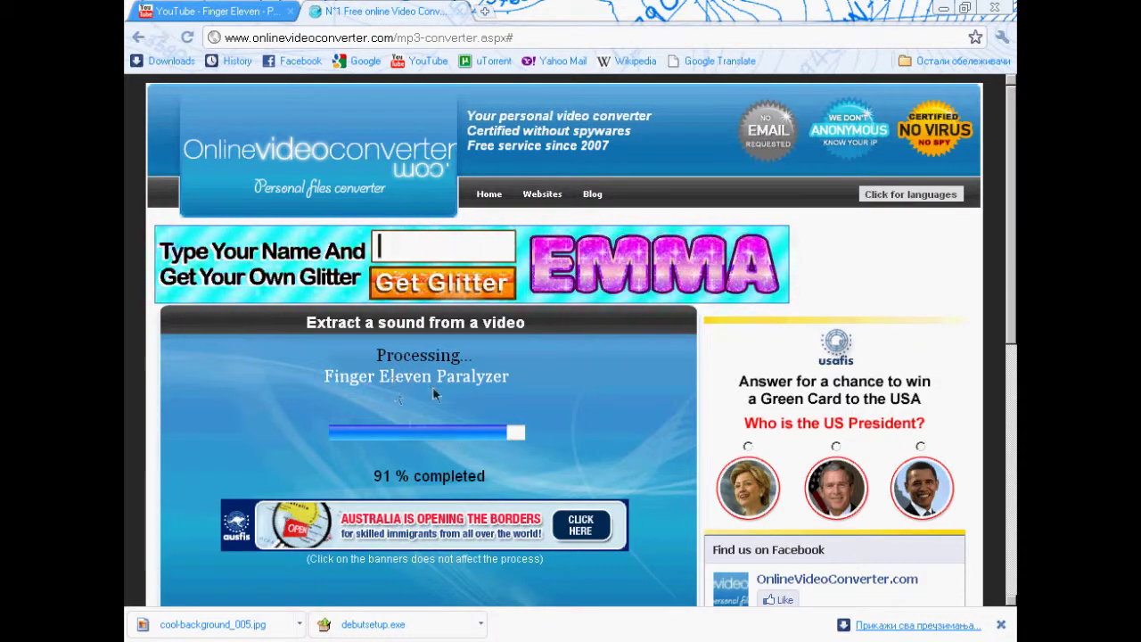
Scroll down to the 'File Converted Successfully!' result for Finger Eleven Paralyzer.
{"action": "scroll", "coordinate": [464, 436], "scroll_direction": "down", "scroll_amount": 1}
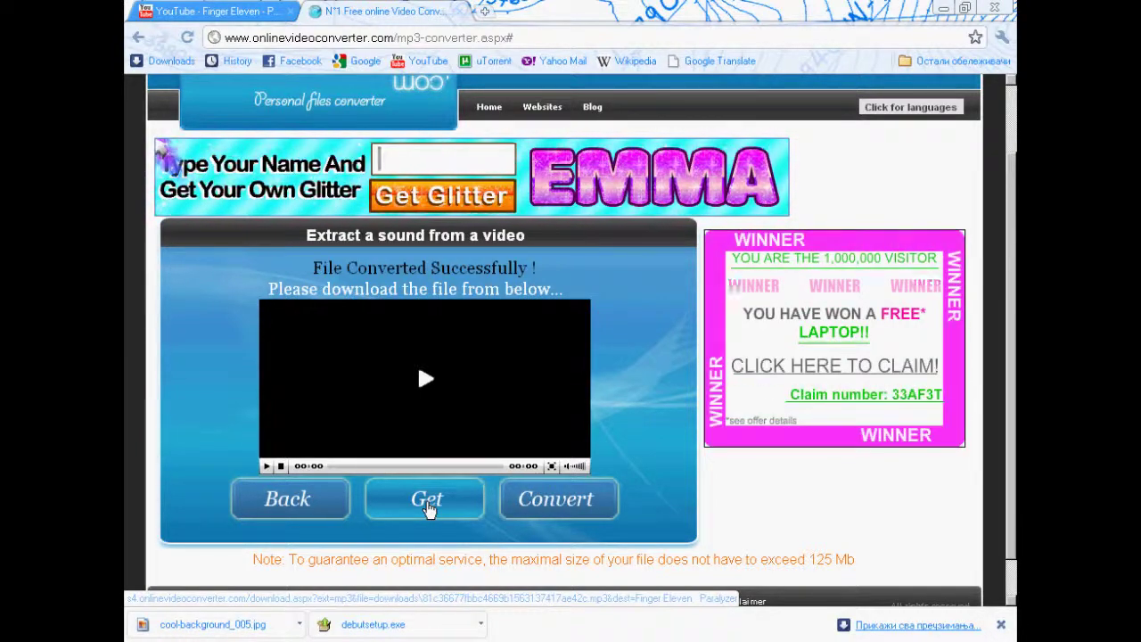
Download the converted file as Finger_Eleven___Paralyzer into My Documents > My Music.
{"action": "left_click", "coordinate": [428, 505]}
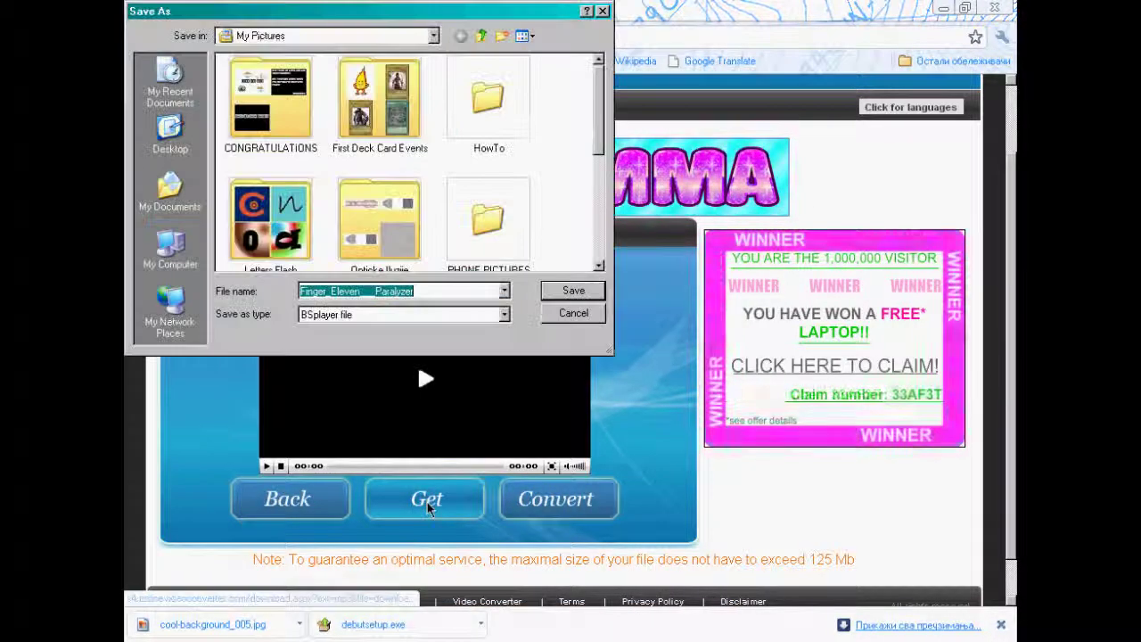
{"action": "left_click", "coordinate": [190, 198]}
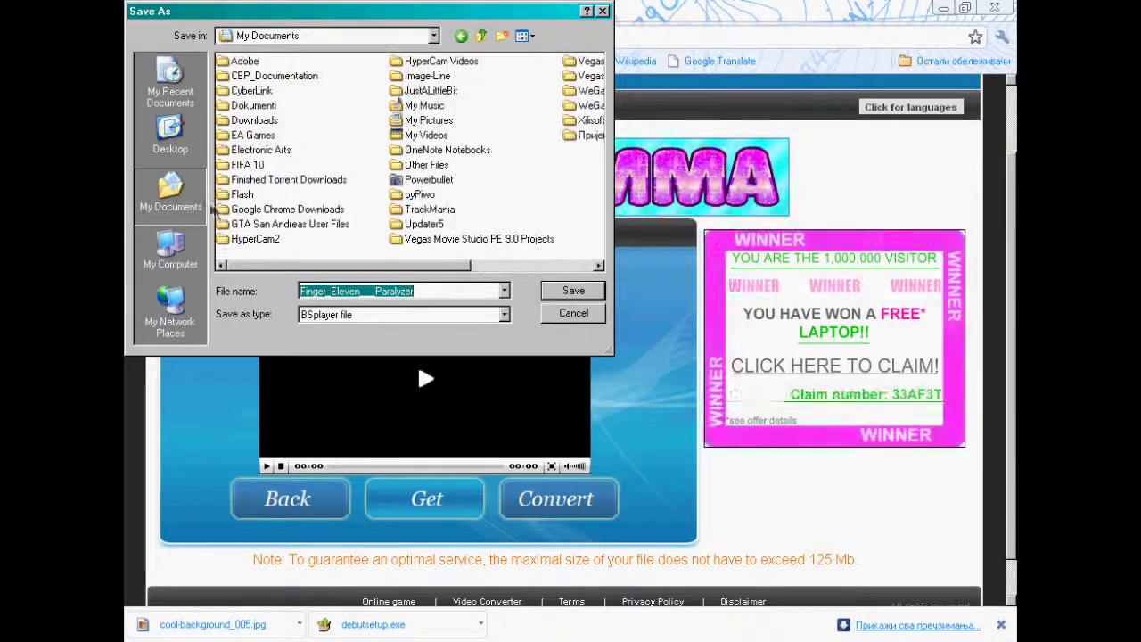
{"action": "double_click", "coordinate": [424, 105]}
{"action": "left_click", "coordinate": [574, 293]}
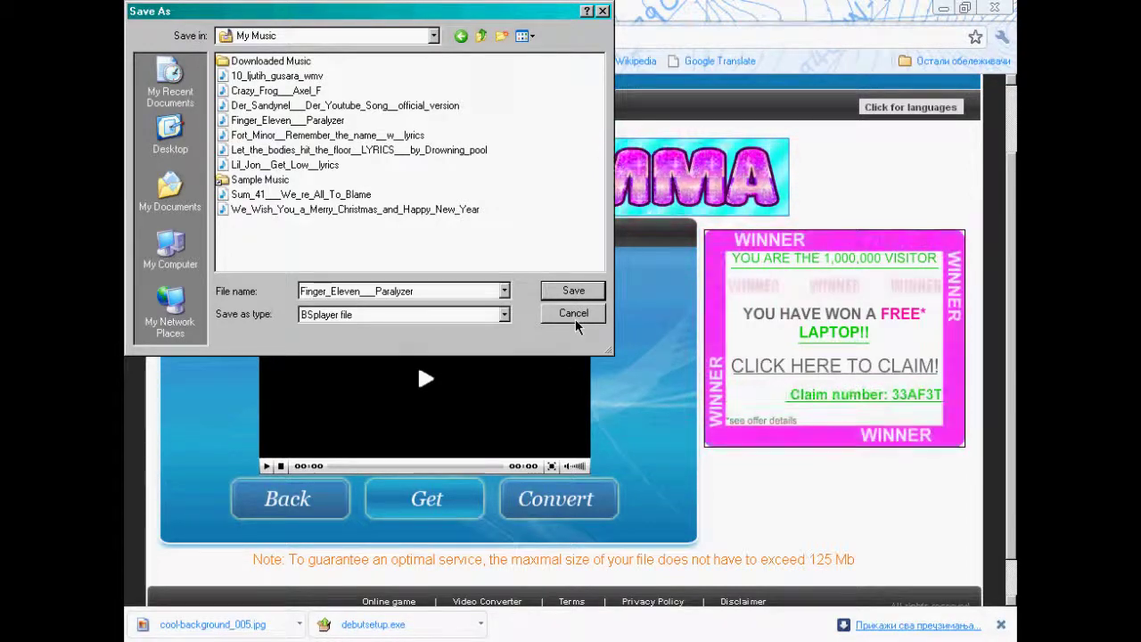
{"action": "left_click", "coordinate": [574, 319]}
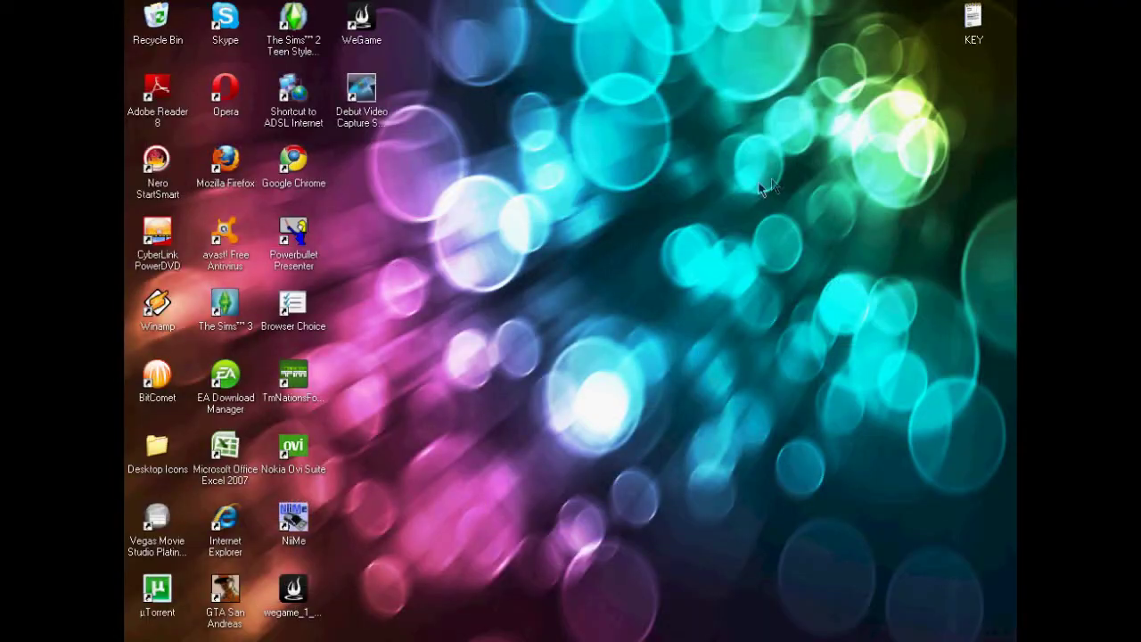